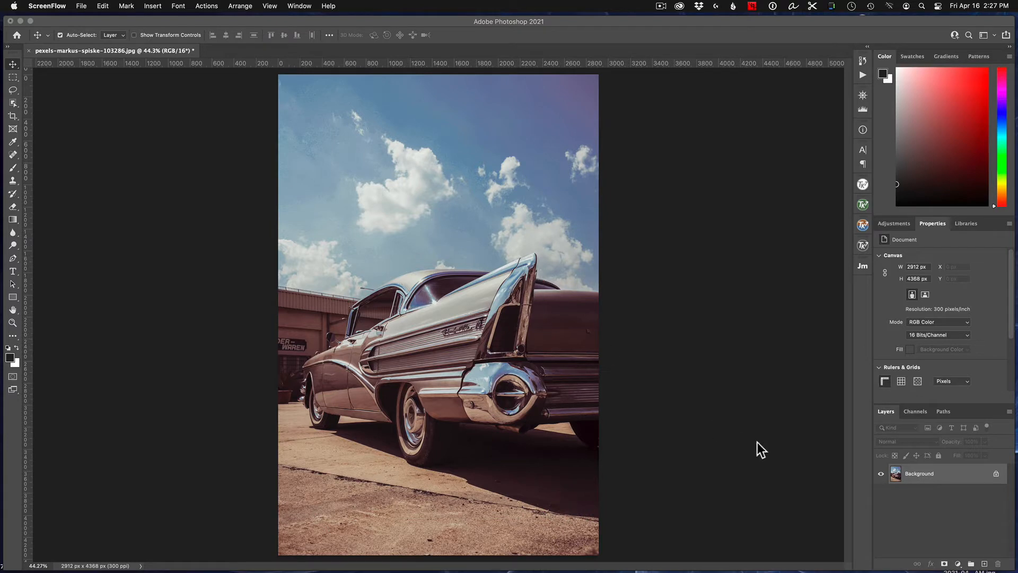
- Add a new empty layer above the Background and try to apply the Lens Flare filter to it
left_click(984, 564)
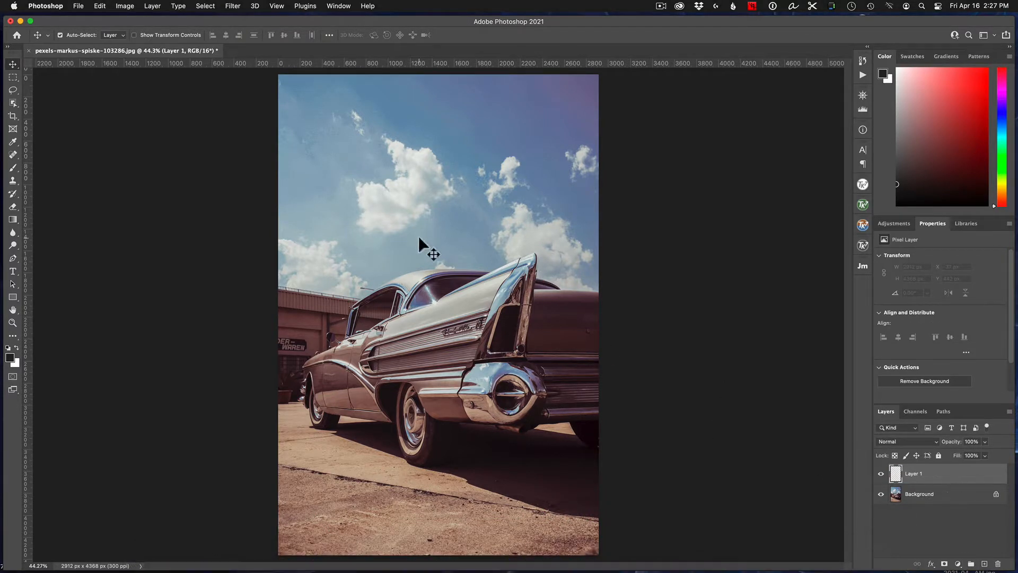
left_click(233, 6)
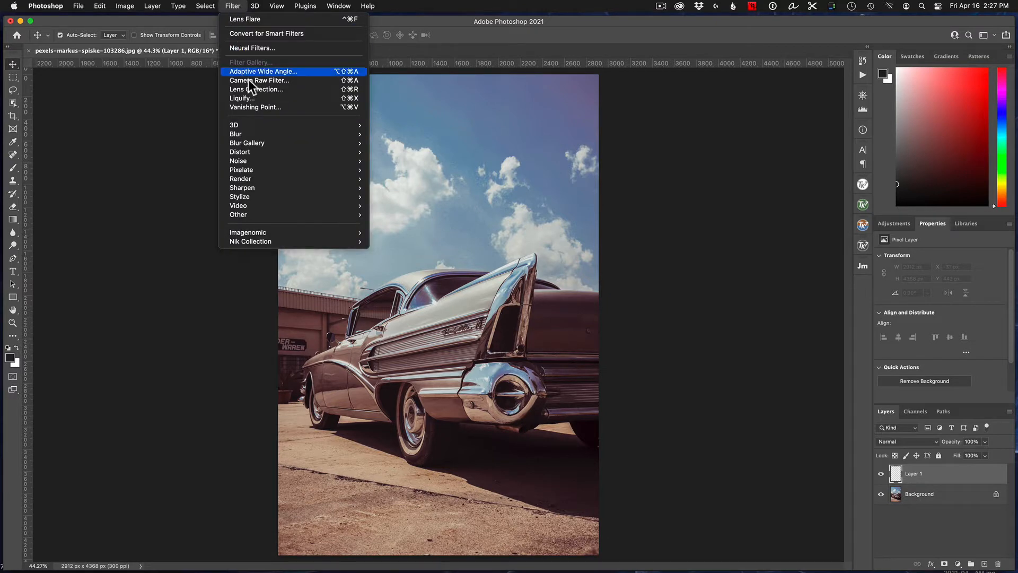
mouse_move(272, 171)
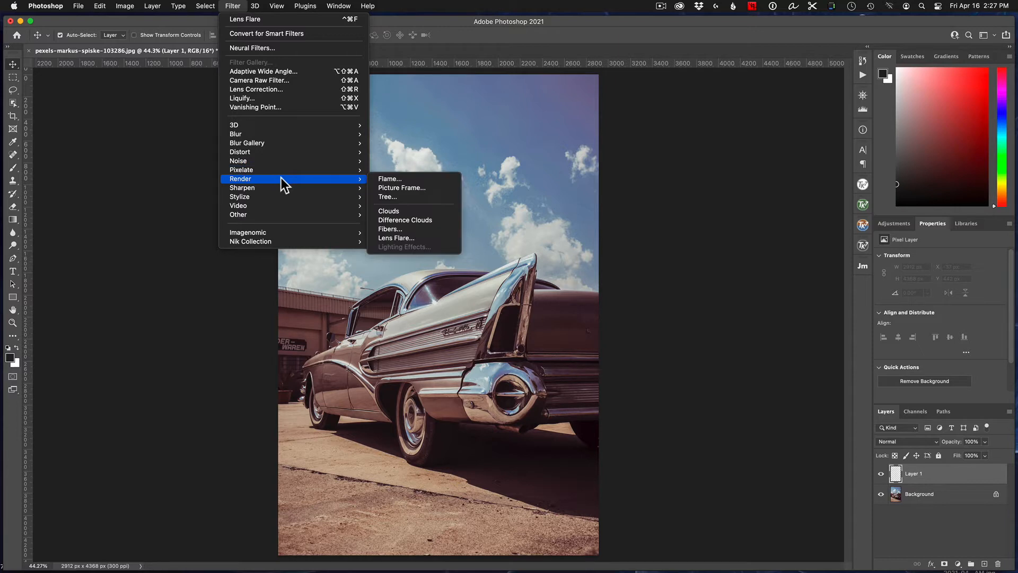
left_click(399, 238)
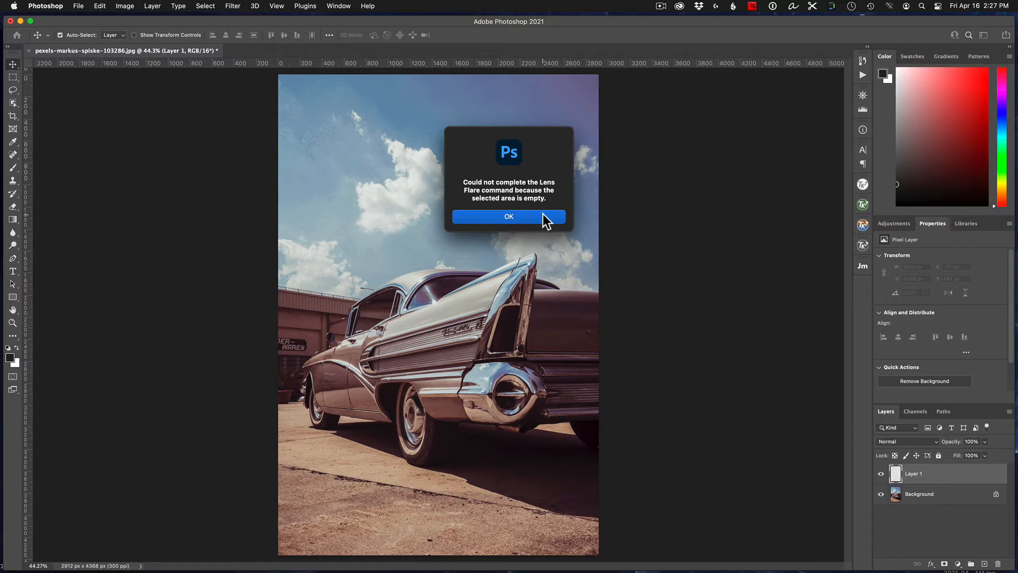
left_click(542, 215)
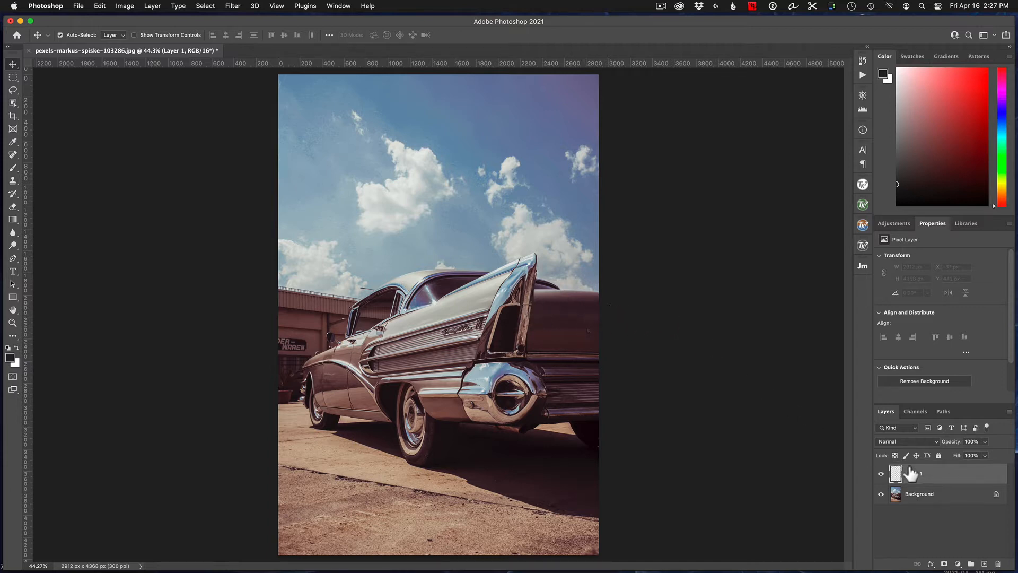
- Fill Layer 1 with black at 100% opacity in Normal mode and set the layer's blend mode to Screen
left_click(99, 6)
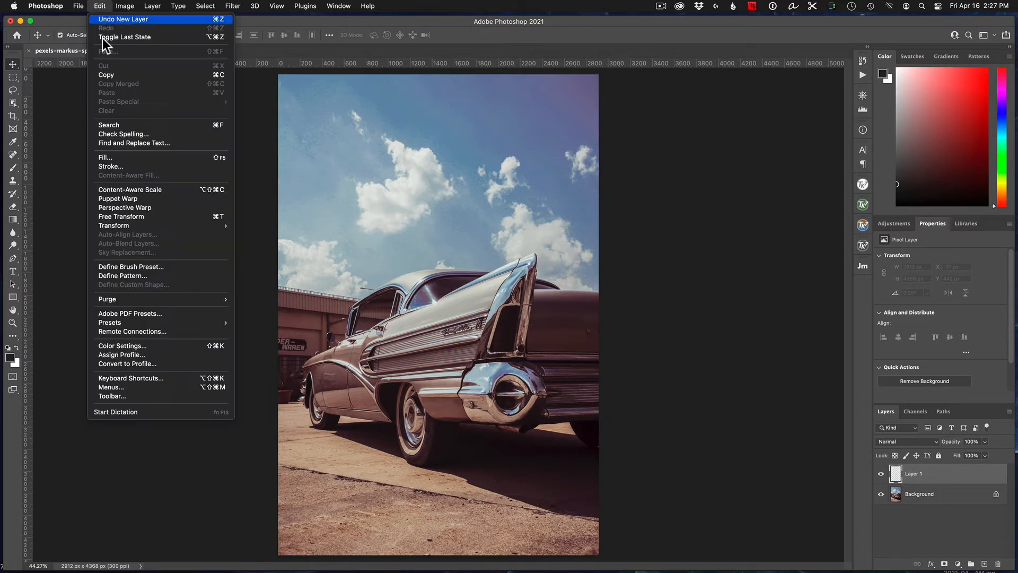
left_click(130, 157)
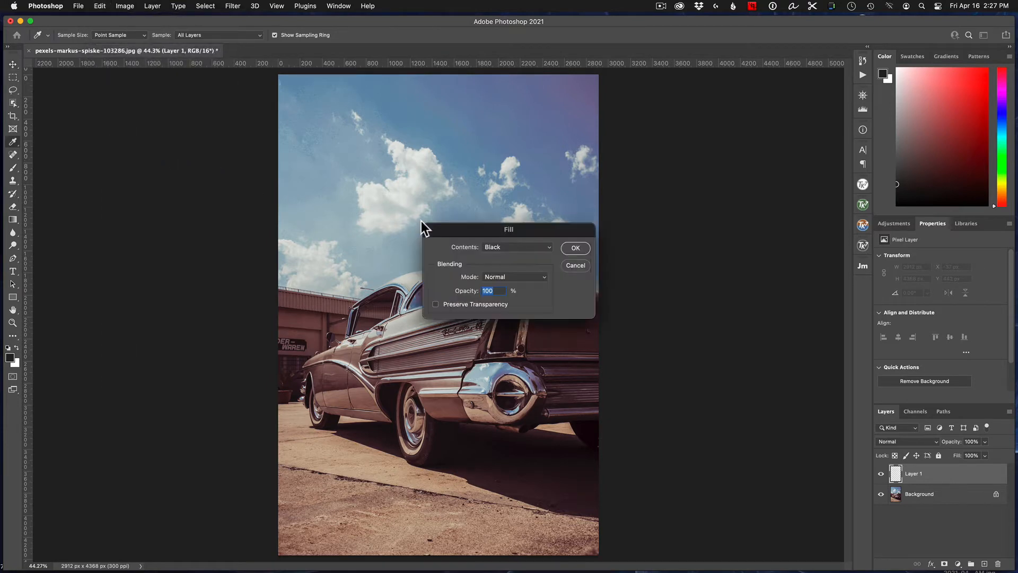
left_click(578, 248)
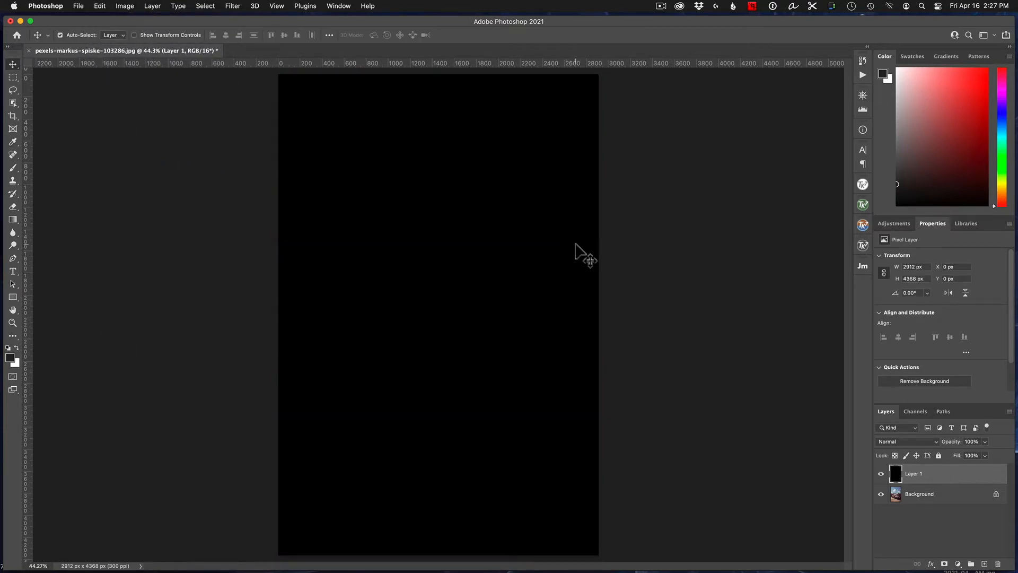
left_click(923, 444)
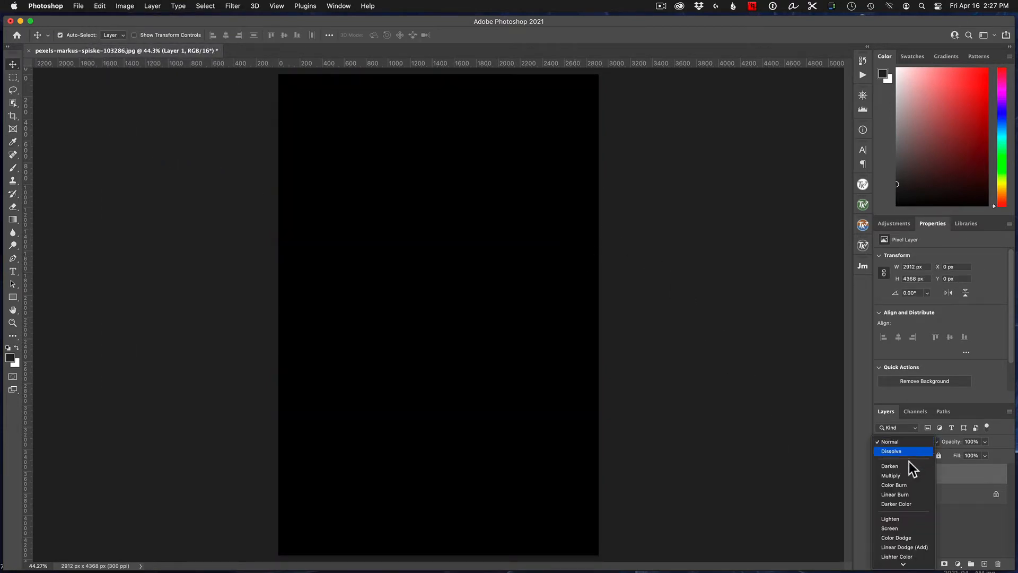
left_click(900, 528)
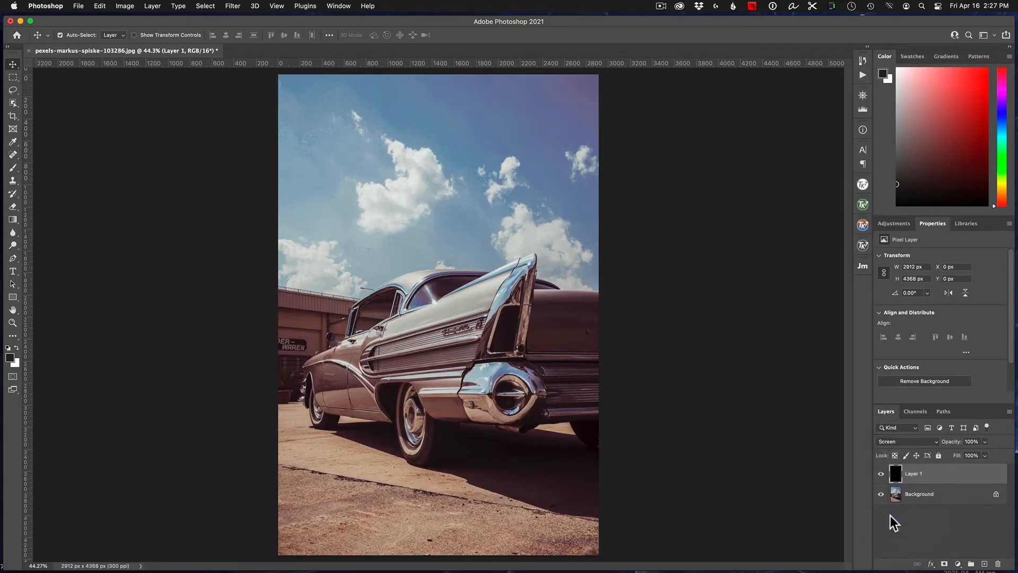
- Compare the photo with Layer 1 hidden and shown, leaving the layer visible
left_click(881, 474)
left_click(881, 474)
left_click(881, 474)
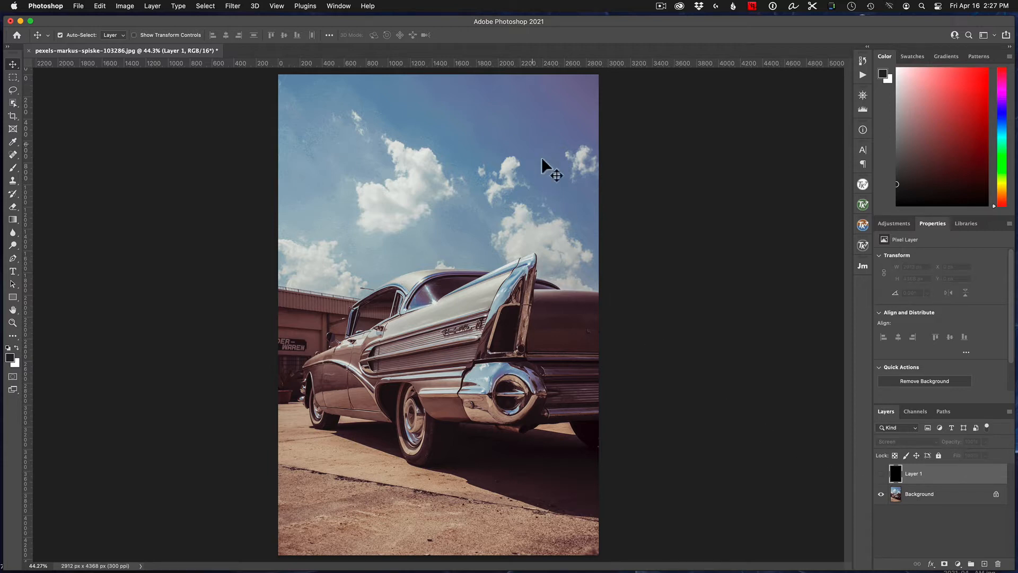
left_click(881, 474)
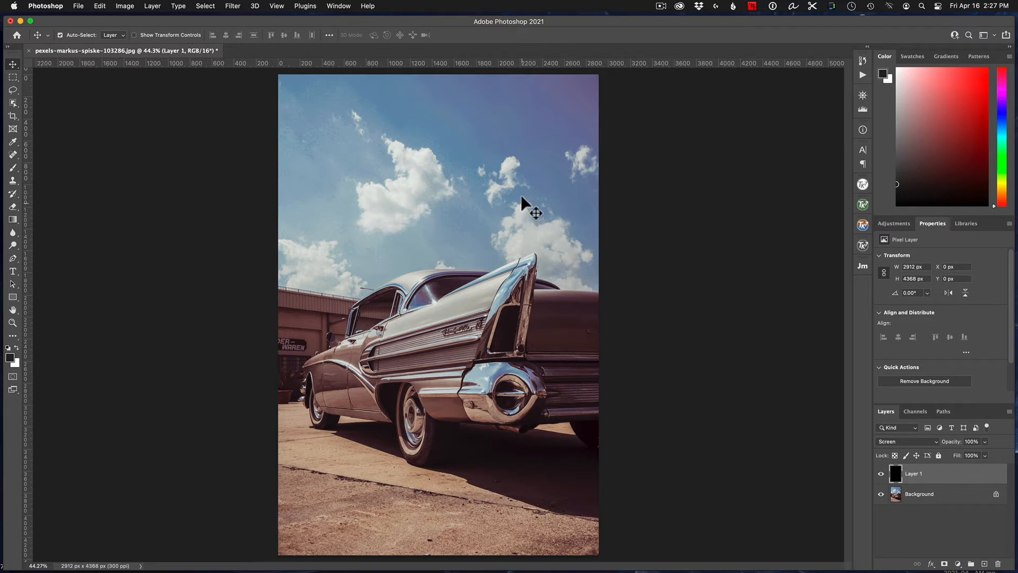
- Try a 50-300mm Zoom lens flare at 100% brightness in the sky right of center on Layer 1, and undo it
left_click(233, 6)
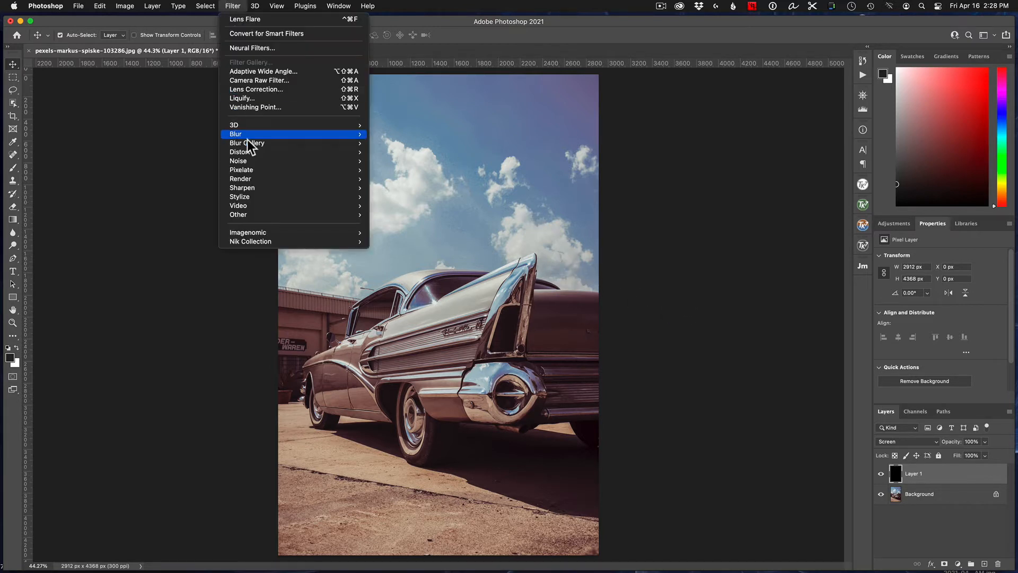
mouse_move(270, 178)
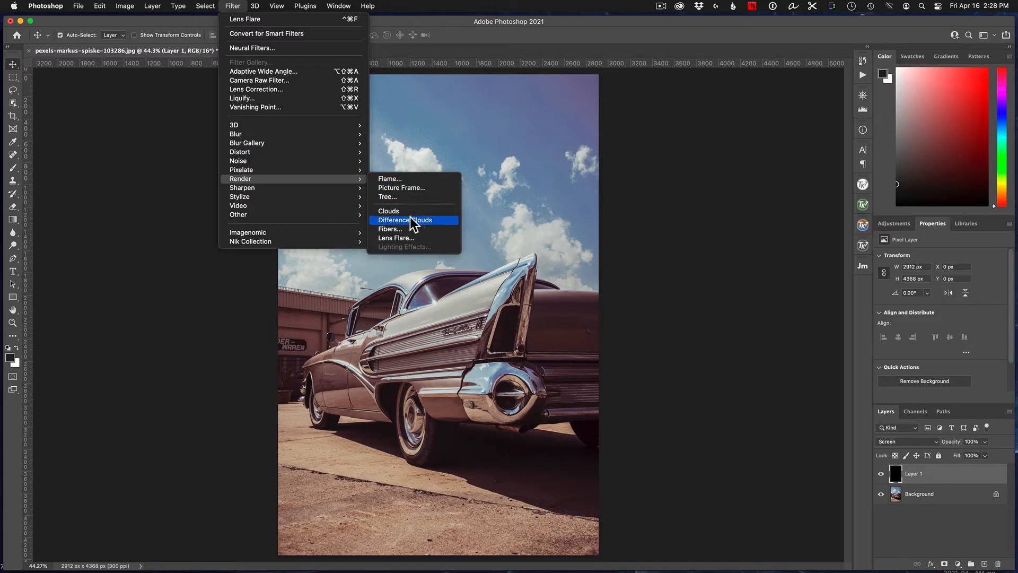
left_click(410, 240)
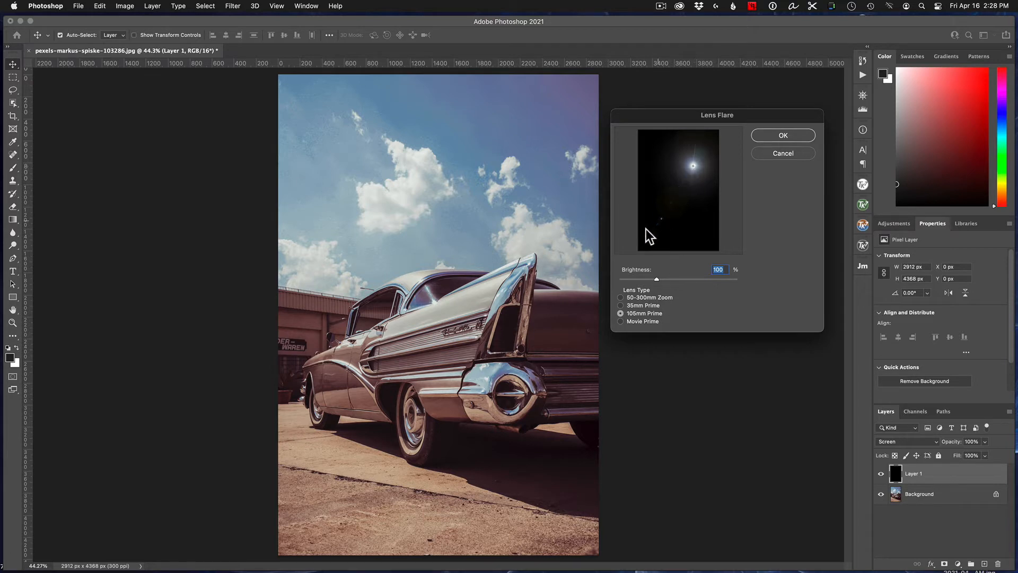
left_click(621, 297)
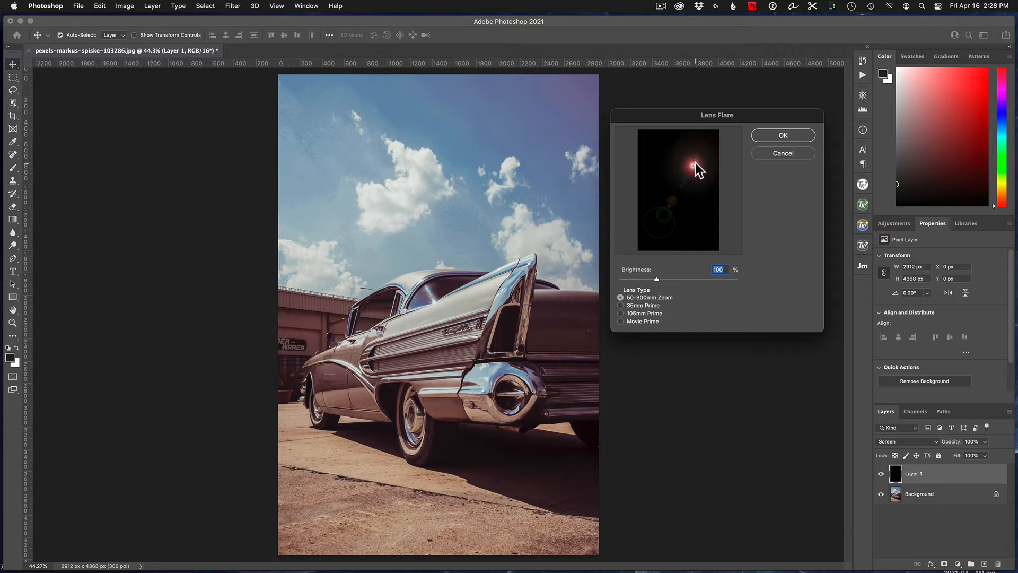
left_click_drag(696, 166, 701, 172)
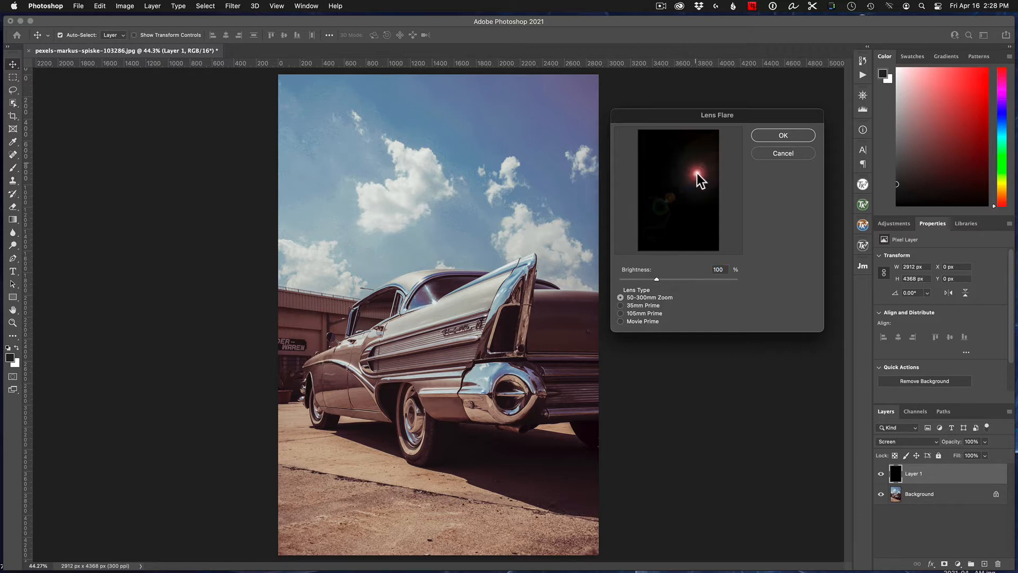
left_click(680, 187)
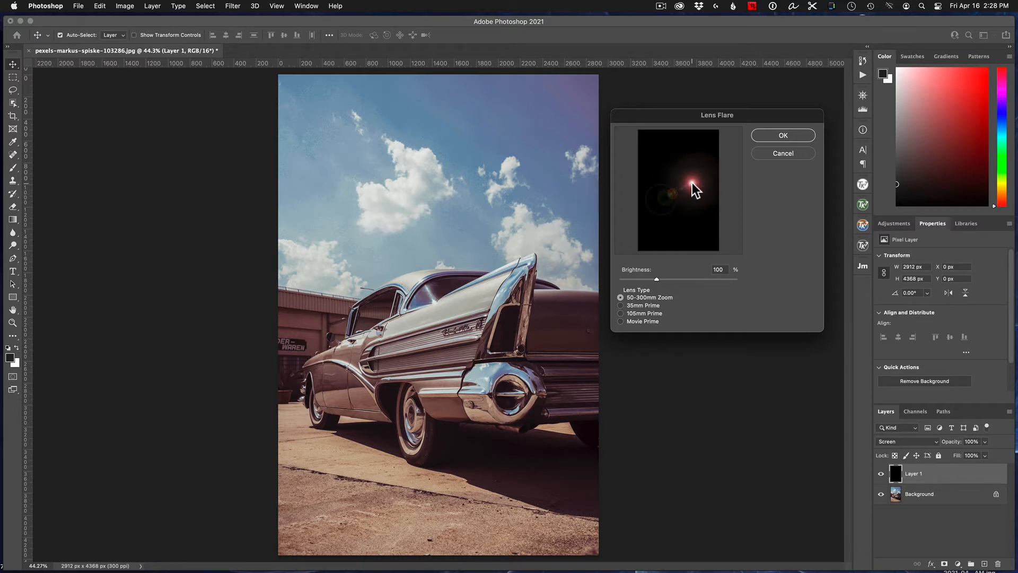
mouse_move(691, 178)
left_mouse_down()
mouse_move(689, 159)
mouse_move(692, 172)
left_mouse_up()
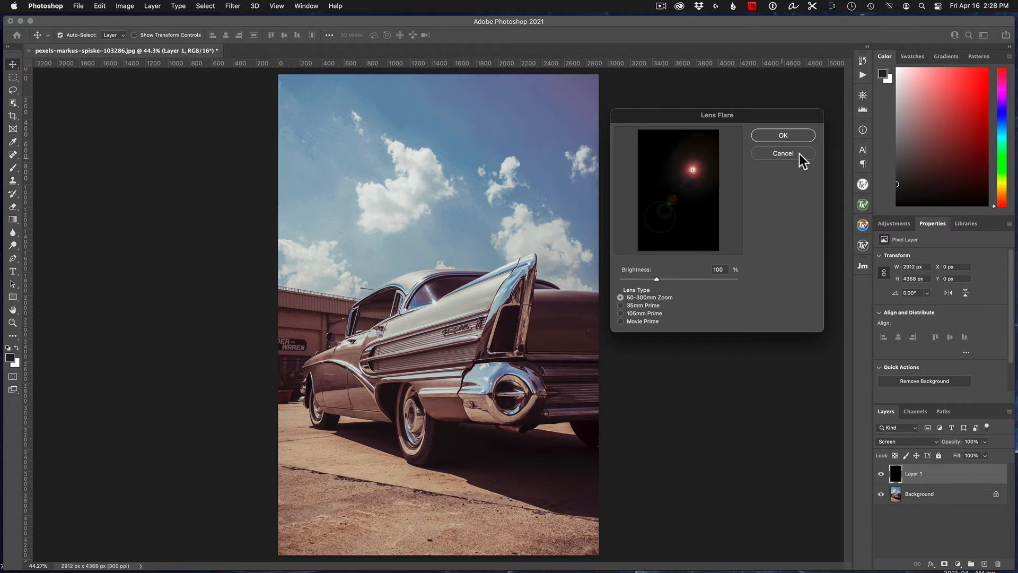
left_click(783, 135)
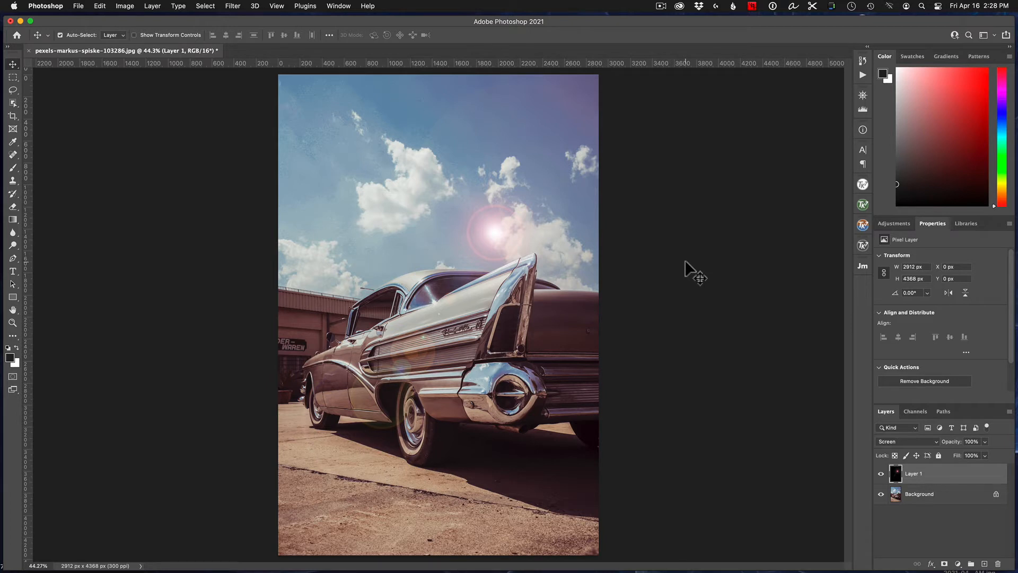
key("super+z")
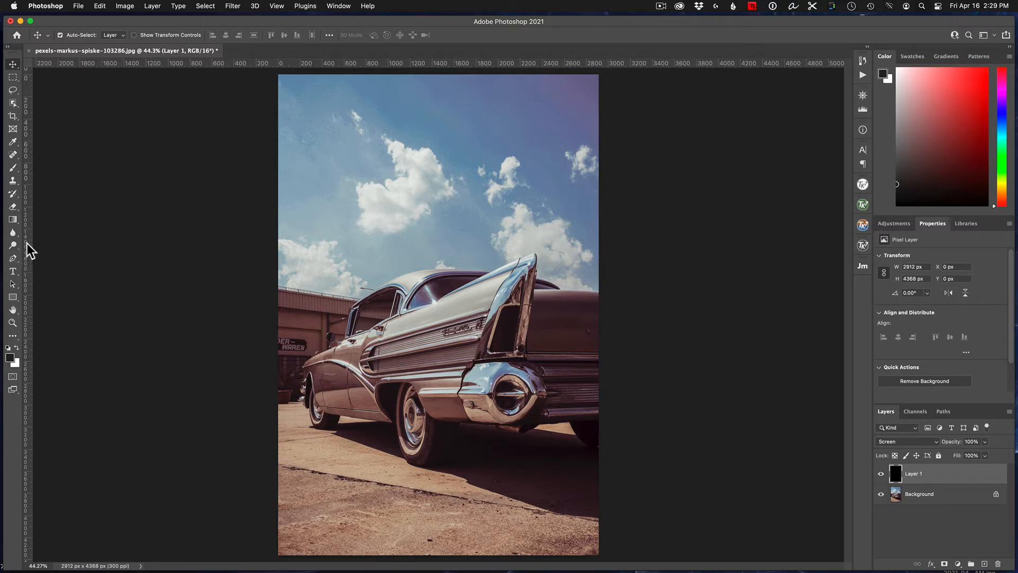
- Place two vertical and two horizontal ruler guides crossing over the car to mark possible flare positions
left_click_drag(27, 251, 422, 295)
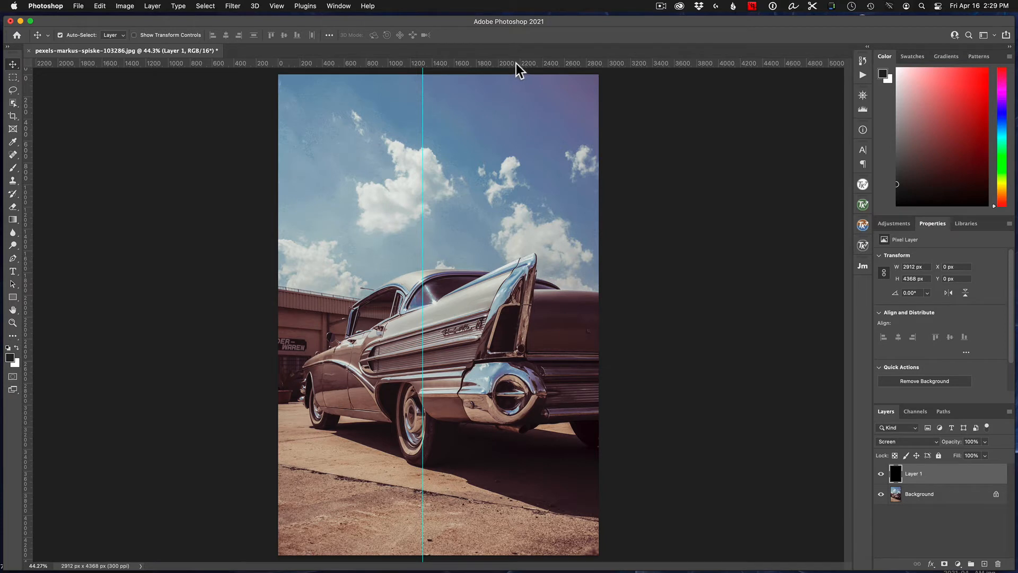
left_click_drag(526, 65, 445, 282)
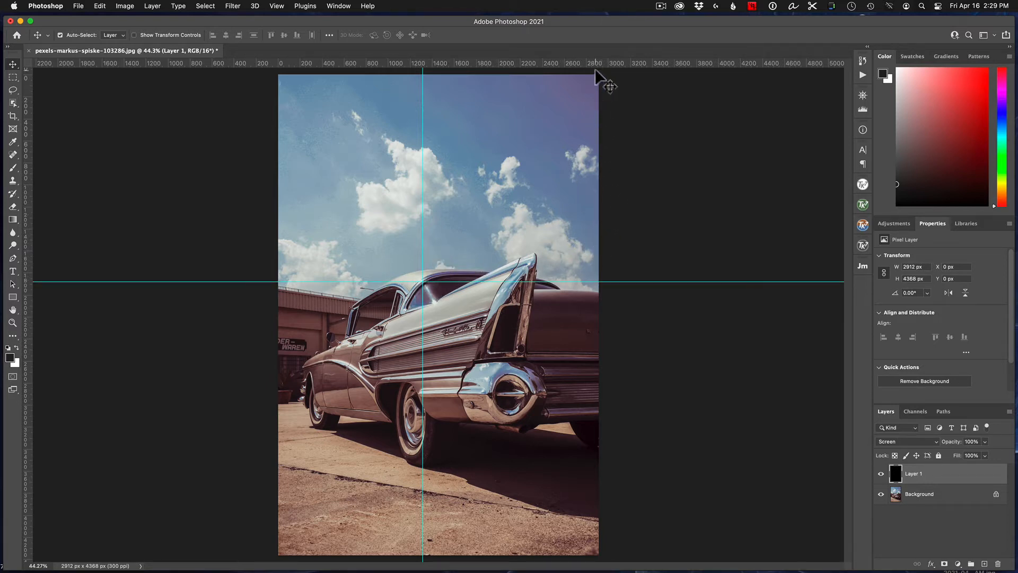
left_click_drag(619, 63, 561, 302)
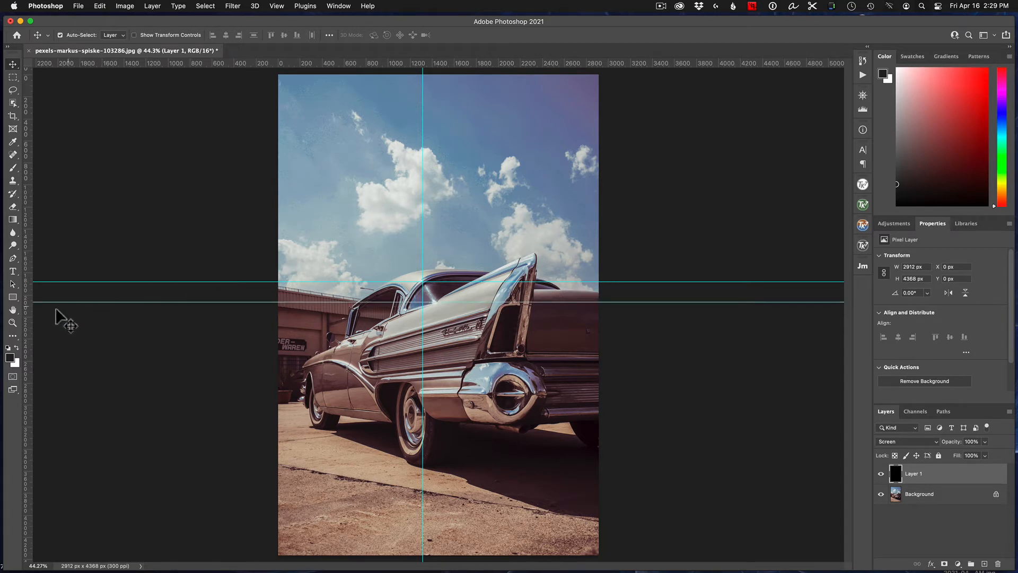
left_click_drag(27, 329, 505, 318)
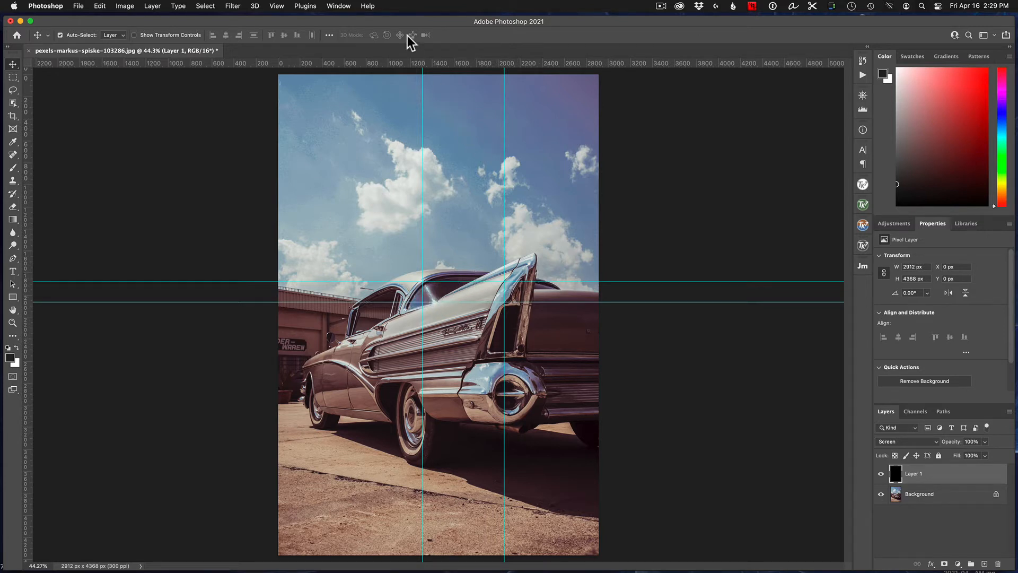
- Show the Info panel to examine its position readout, and collapse it
left_click(338, 5)
left_click(338, 6)
left_click(338, 5)
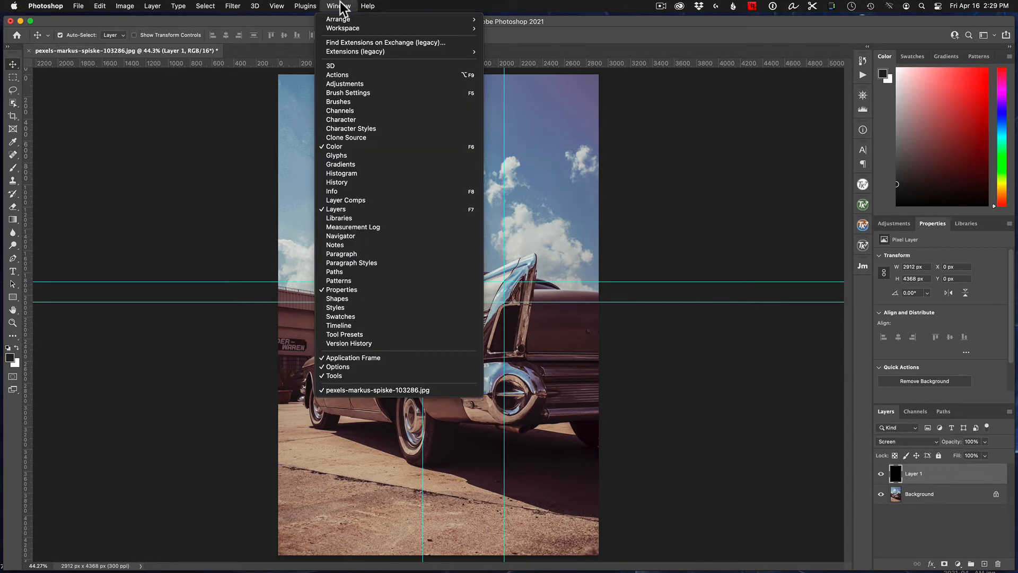
left_click(342, 191)
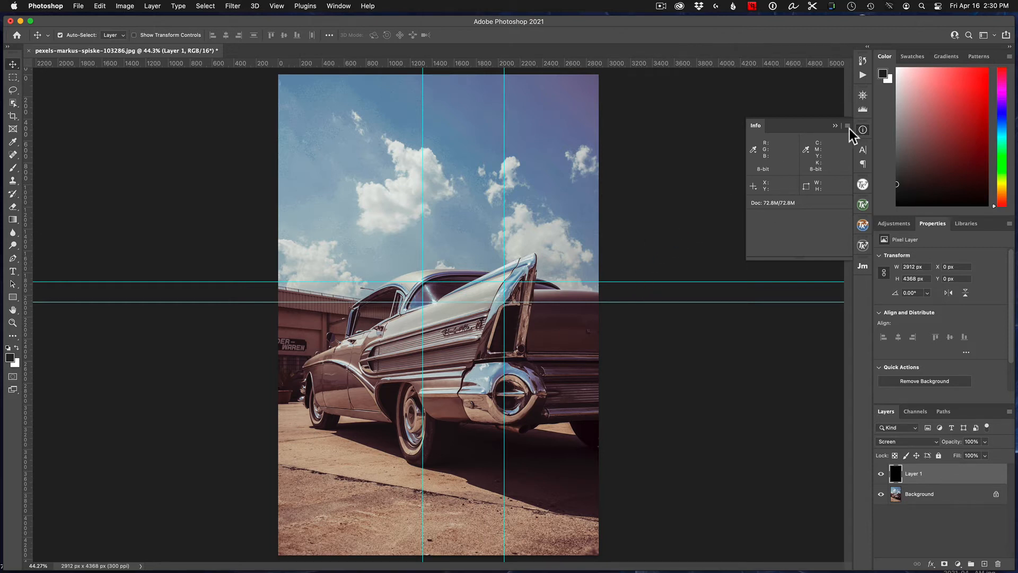
left_click(835, 126)
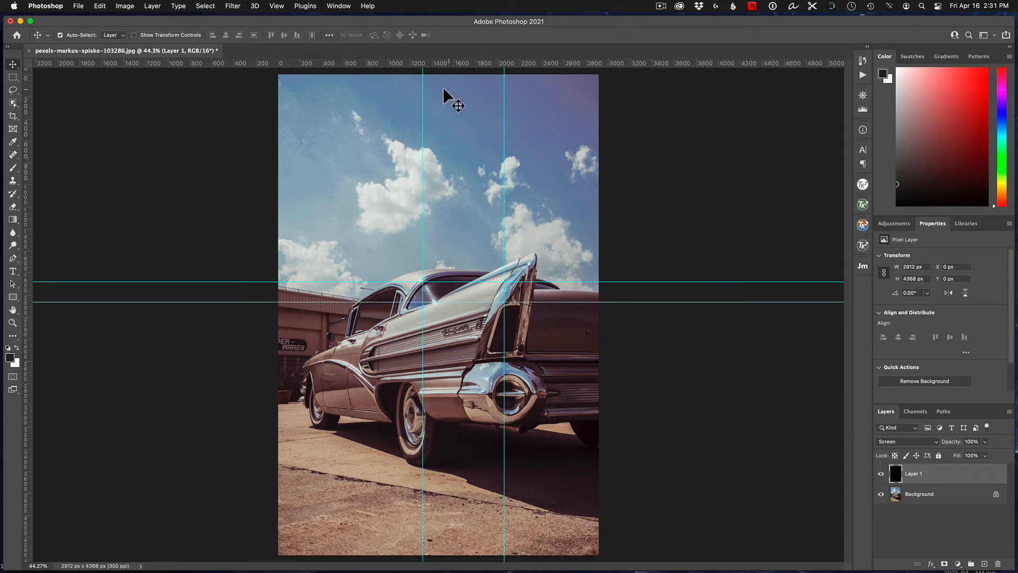
- Remove all vertical and horizontal guides from the canvas
left_click_drag(422, 87, 16, 118)
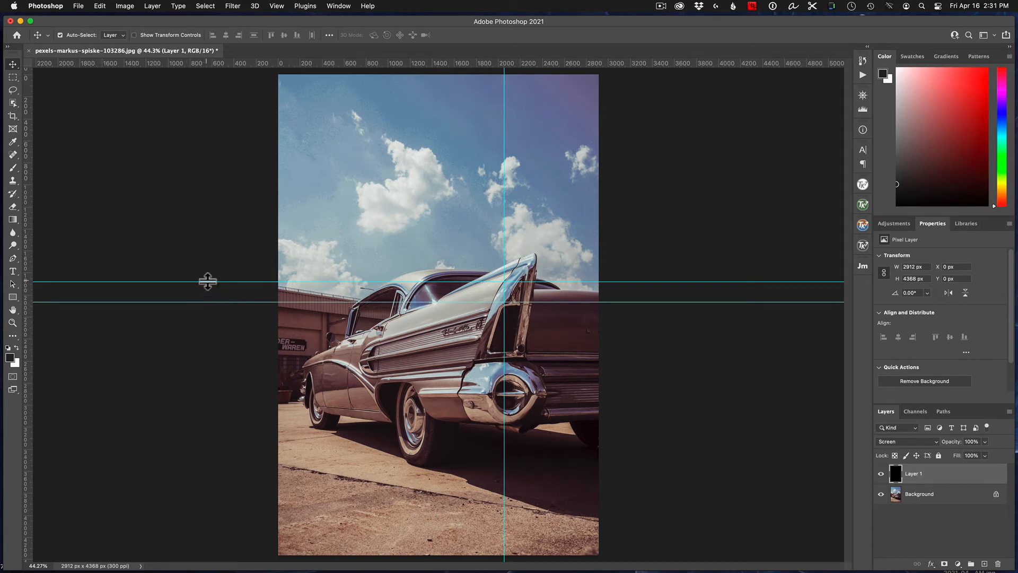
left_click_drag(208, 275, 276, 61)
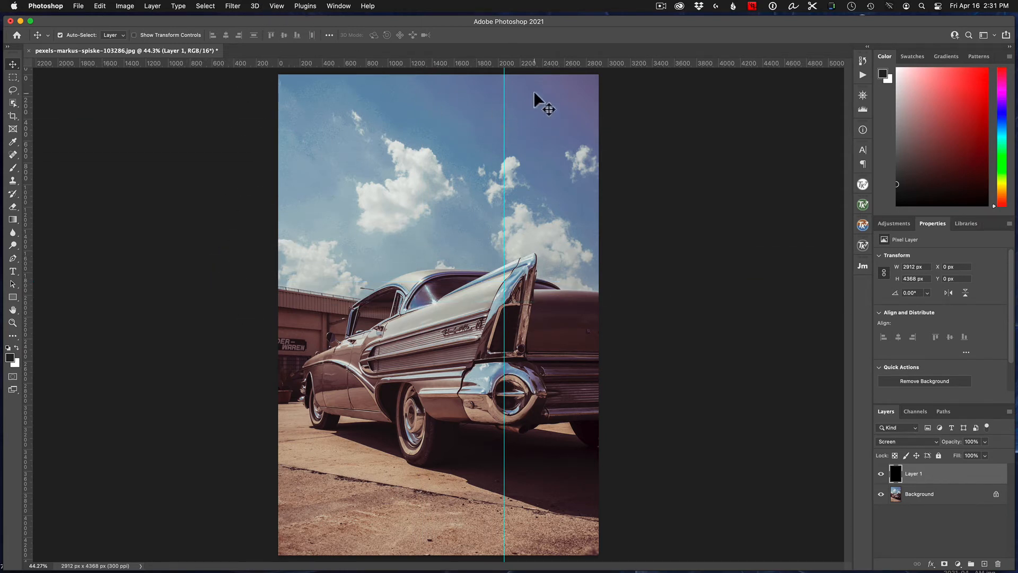
left_click_drag(505, 87, 16, 95)
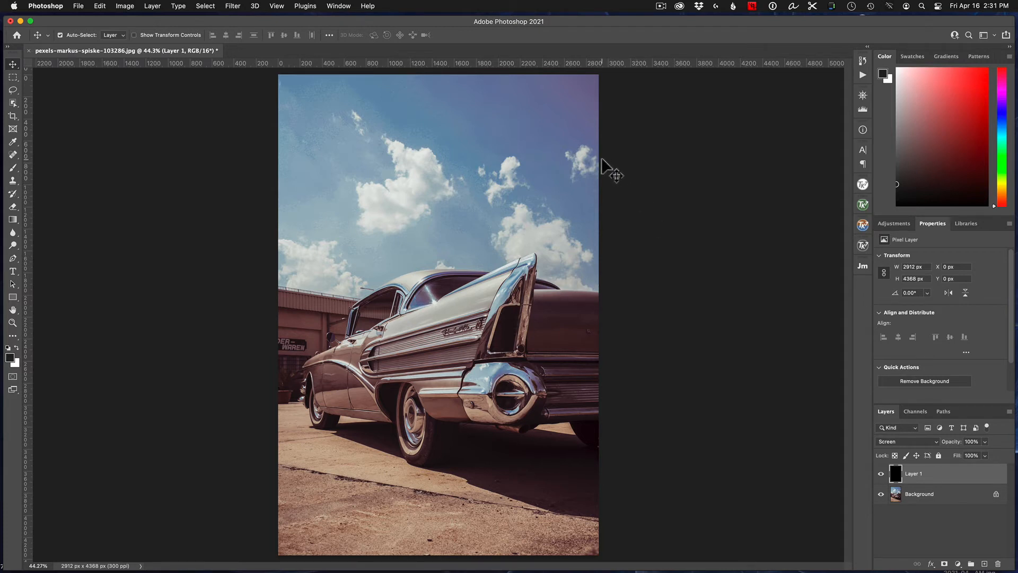
- Start a Lens Flare on Layer 1 and set its precise flare center to X 1314, Y 1888 pixels
left_click(232, 6)
left_click(232, 6)
left_click(232, 6)
mouse_move(284, 182)
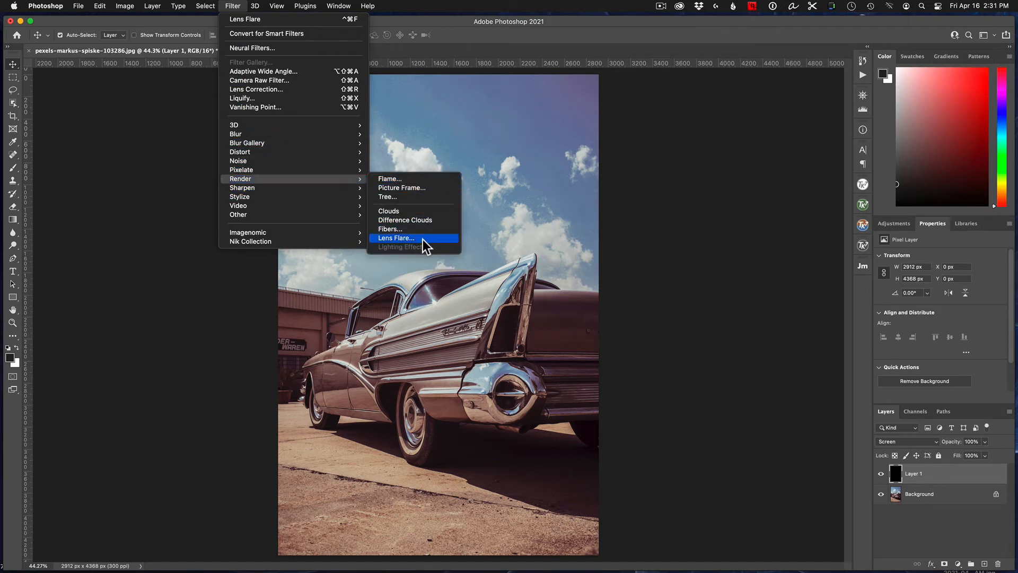
left_click(422, 240)
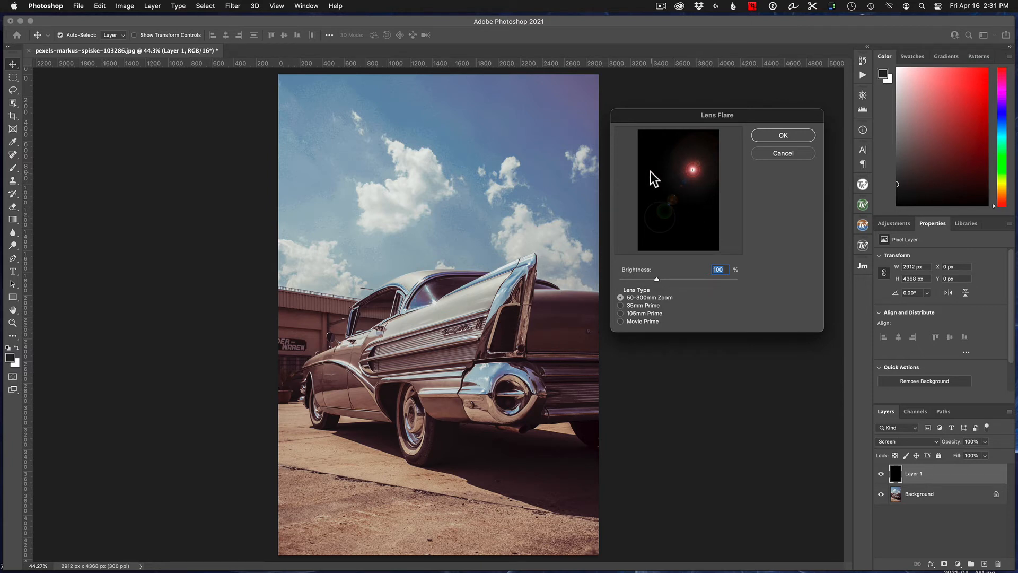
left_click(698, 204, "alt")
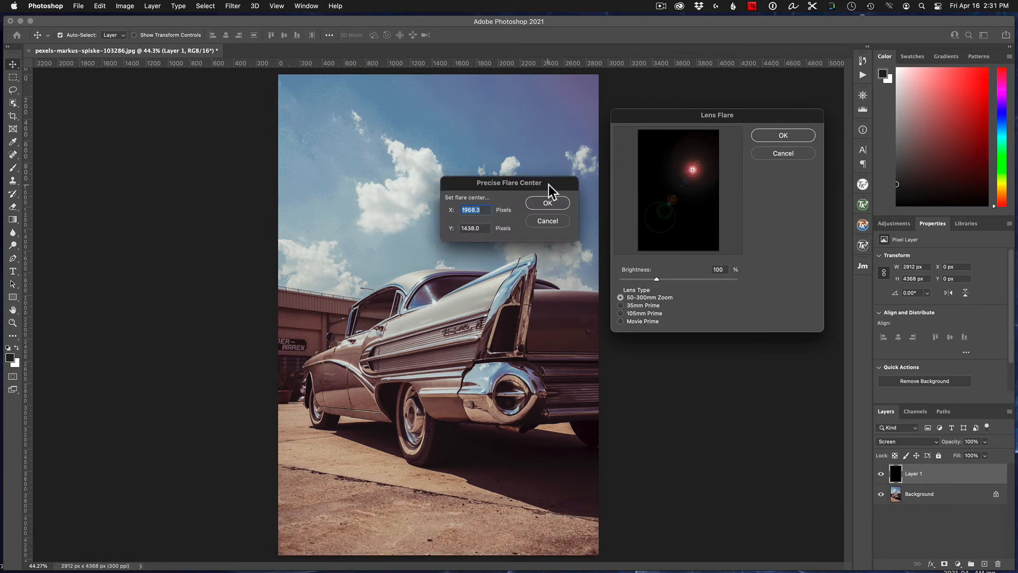
left_click_drag(548, 184, 800, 208)
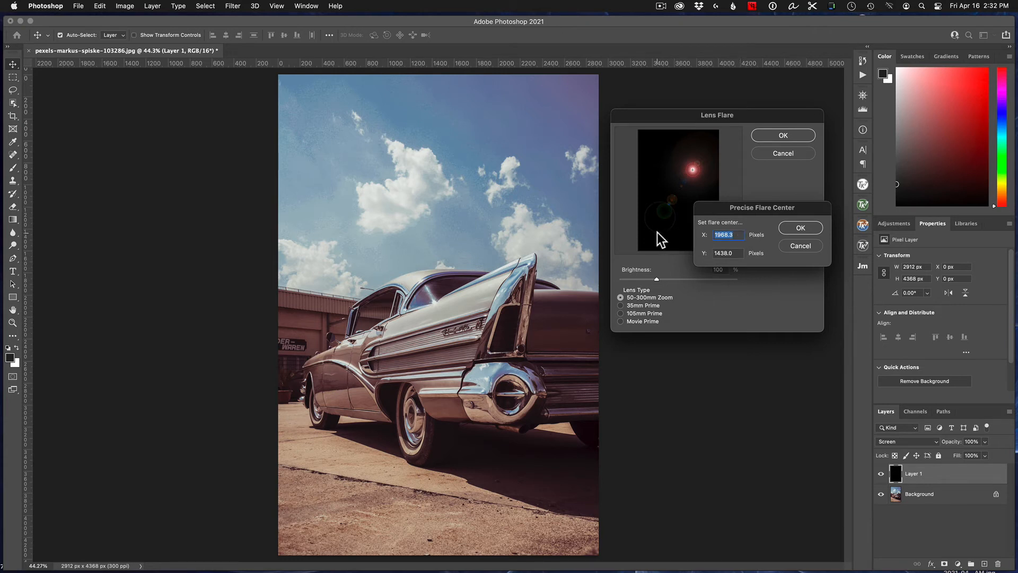
type("1314")
left_click_drag(740, 254, 676, 250)
type("1888")
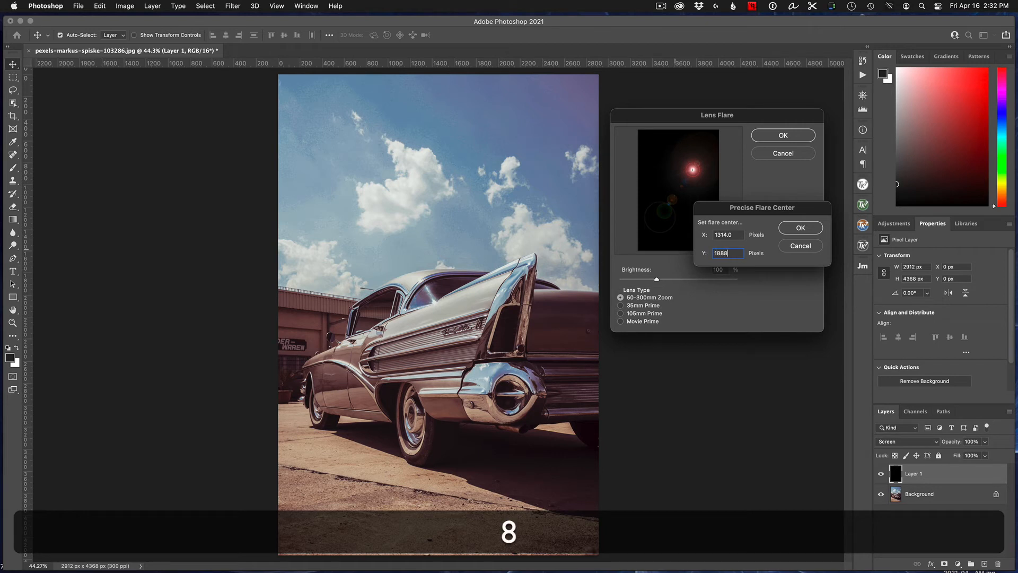
left_click(798, 227)
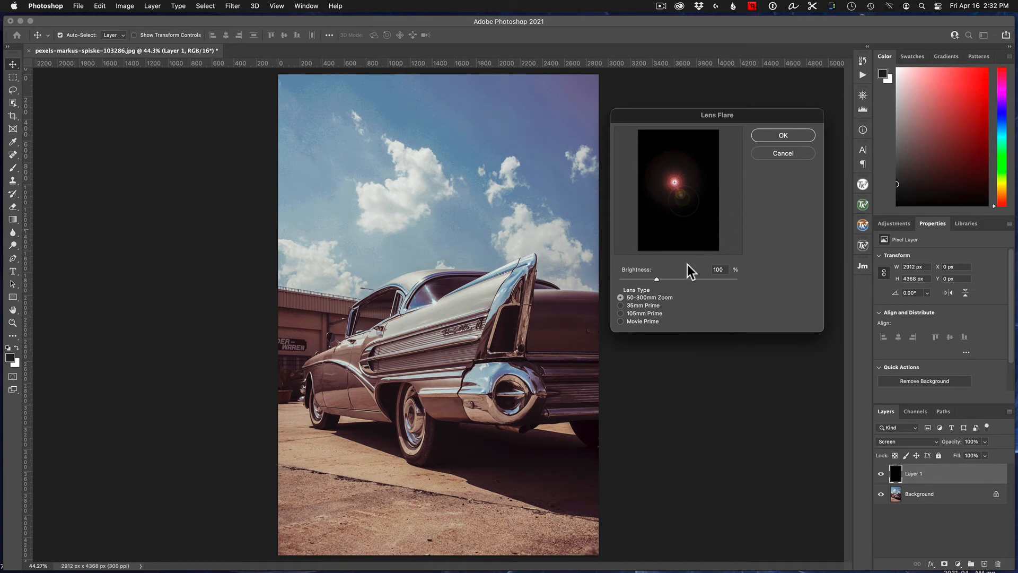
- Preview the 35mm Prime lens type, return to 50-300mm Zoom, and apply the flare at 100% brightness
left_click(620, 306)
left_click(620, 296)
left_click(784, 134)
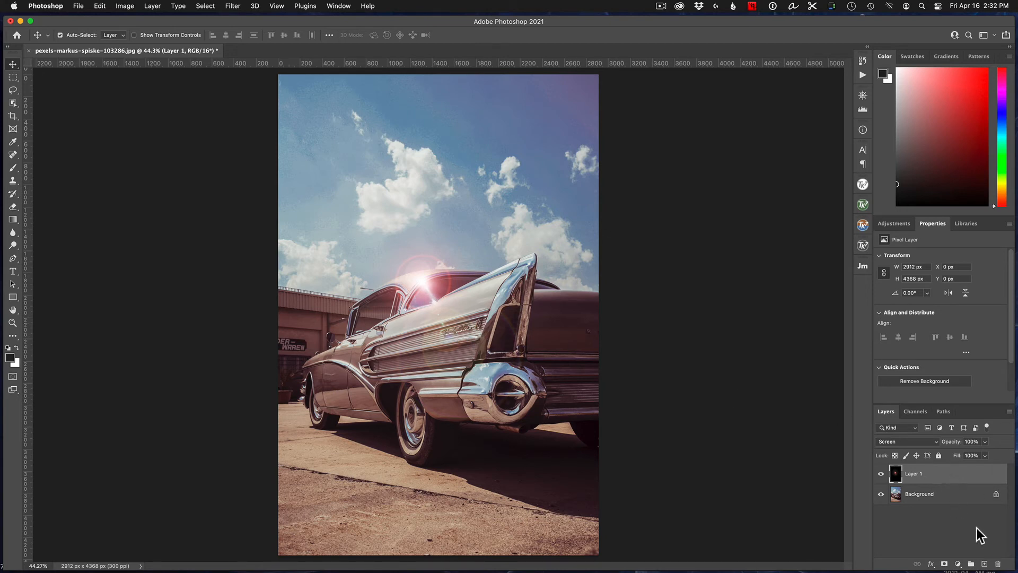
- Add a new layer above Layer 1, fill it with black at 100% opacity, and set its blend mode to Screen
left_click(985, 564)
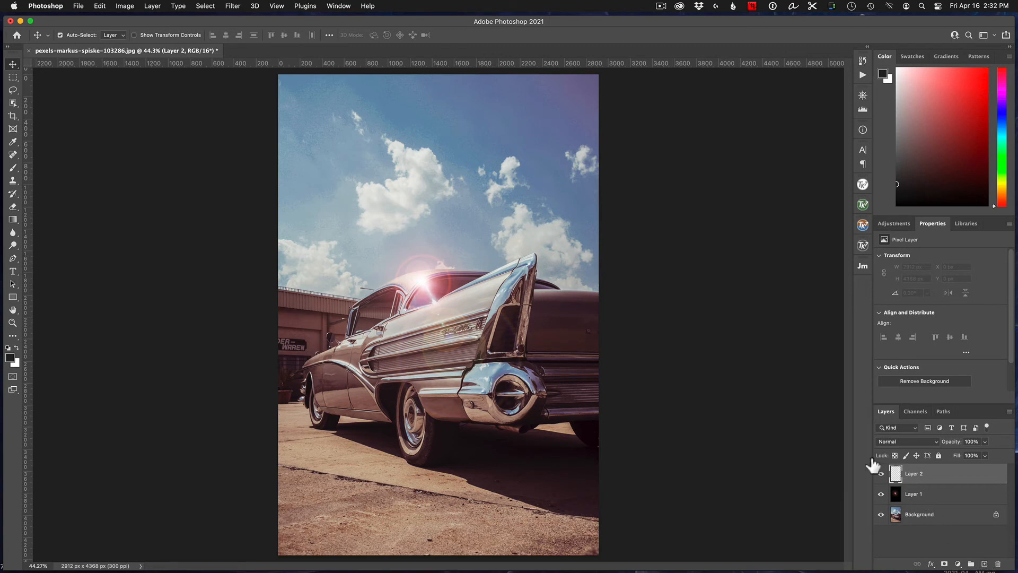
left_click(99, 6)
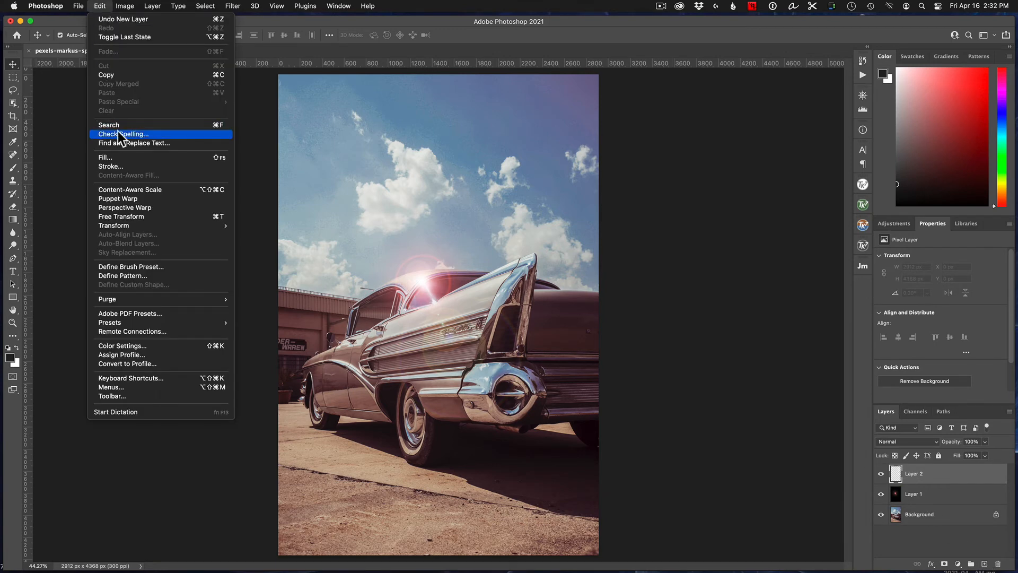
left_click(124, 157)
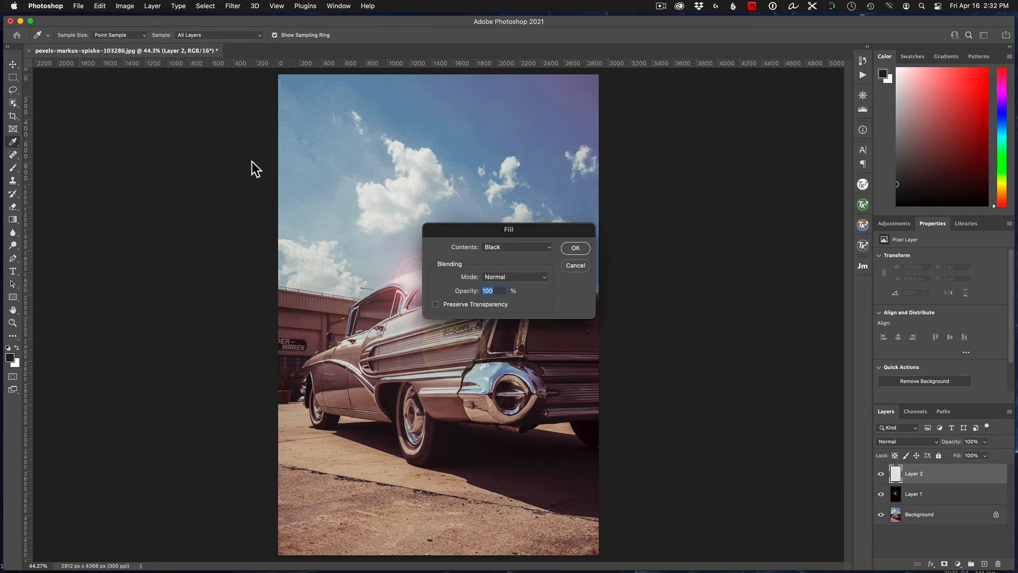
left_click(574, 247)
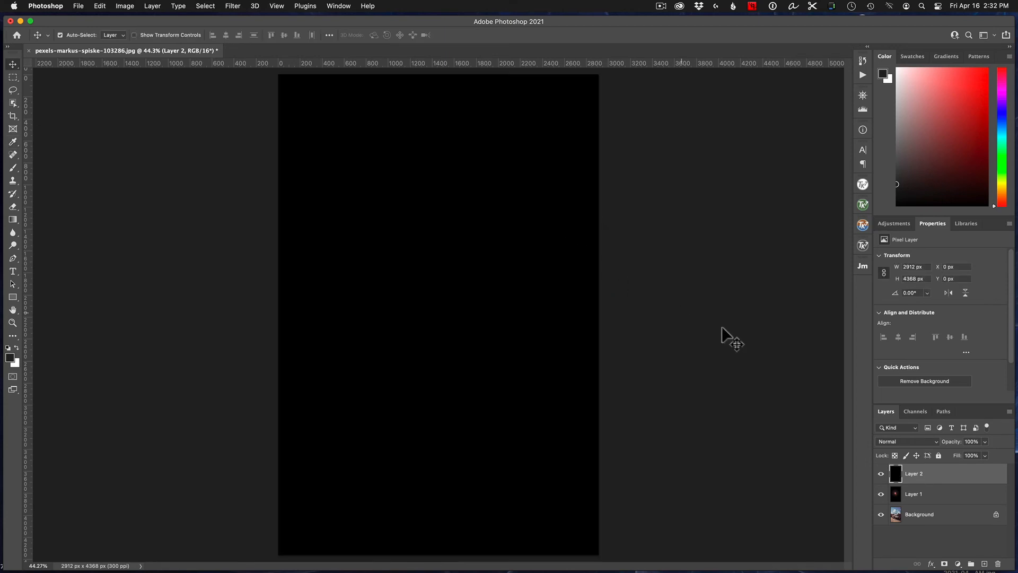
left_click(930, 442)
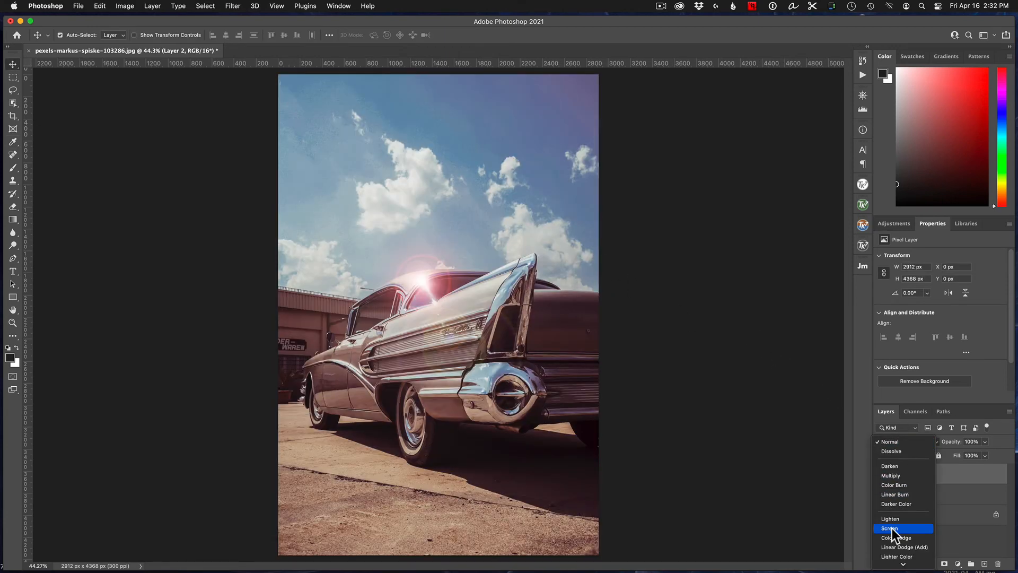
left_click(891, 527)
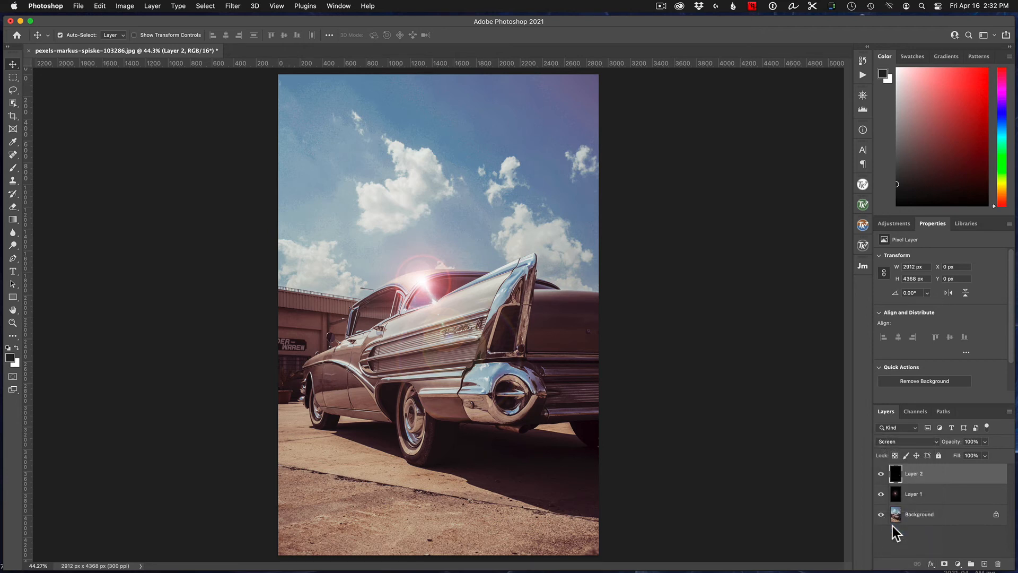
- Render a 50-300mm Zoom lens flare on Layer 2 centered precisely at X 2036, Y 2061 pixels, and lower the layer's opacity to 81%
left_click(234, 5)
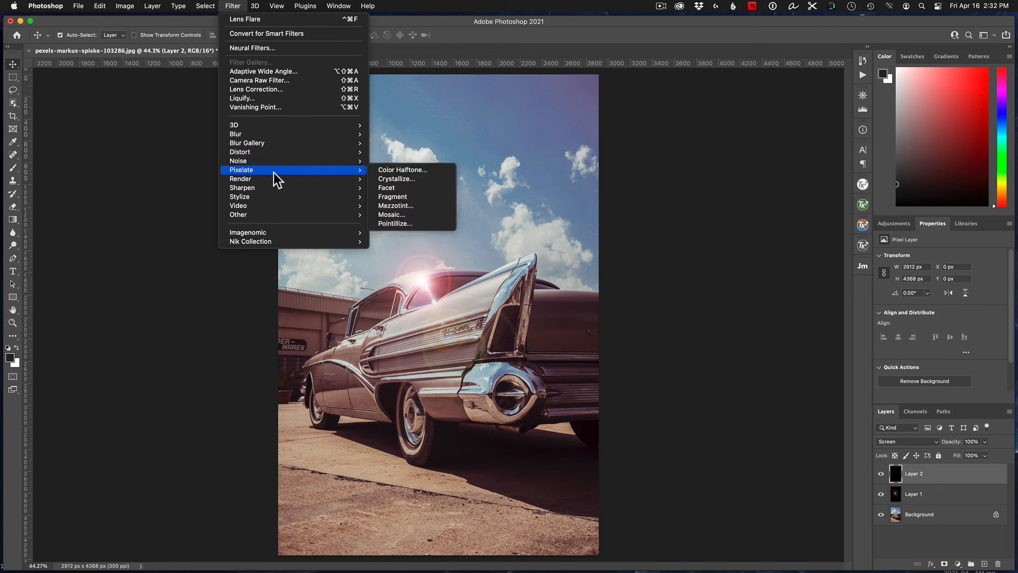
mouse_move(274, 176)
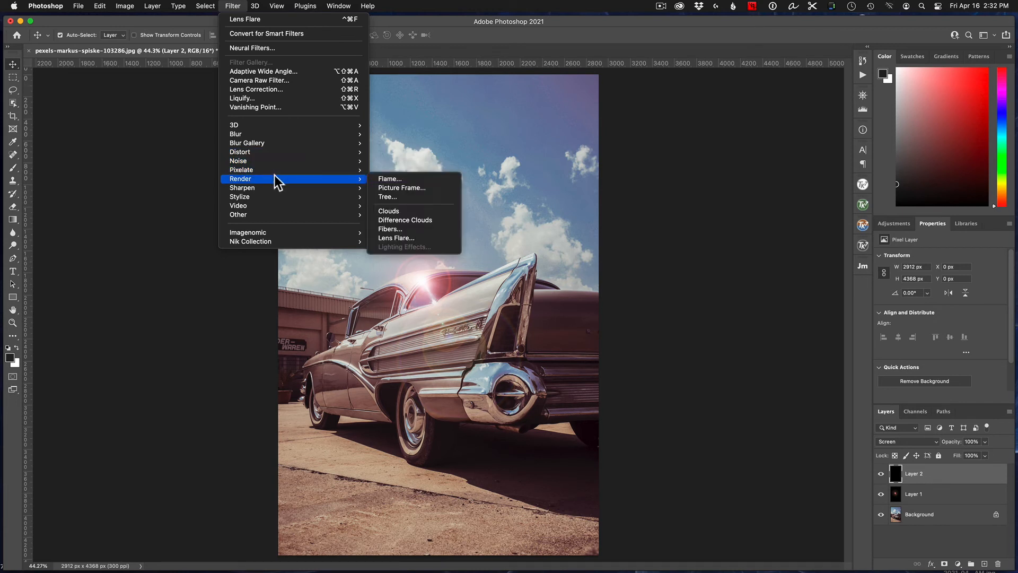
left_click(407, 236)
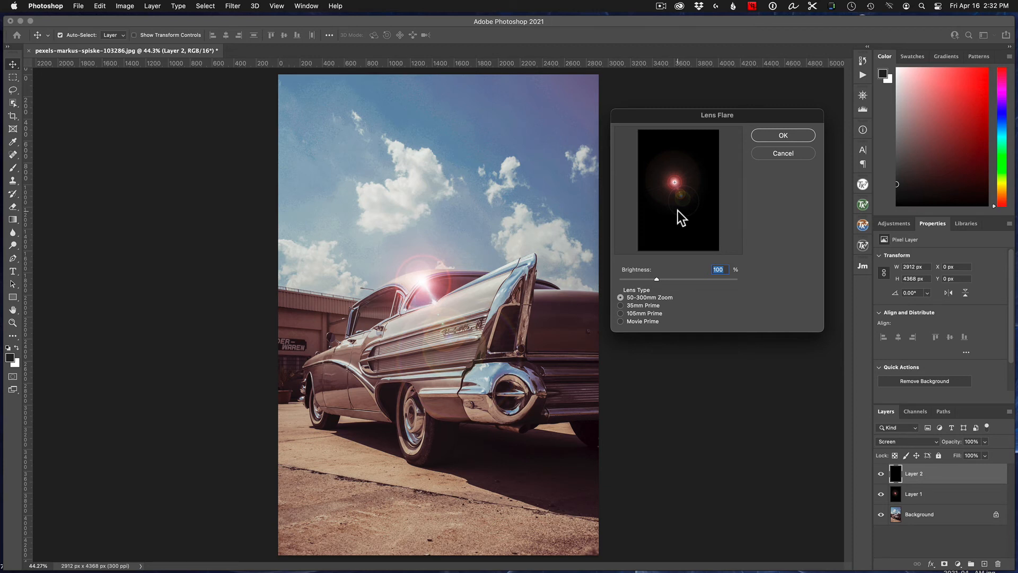
left_click(678, 211, "alt")
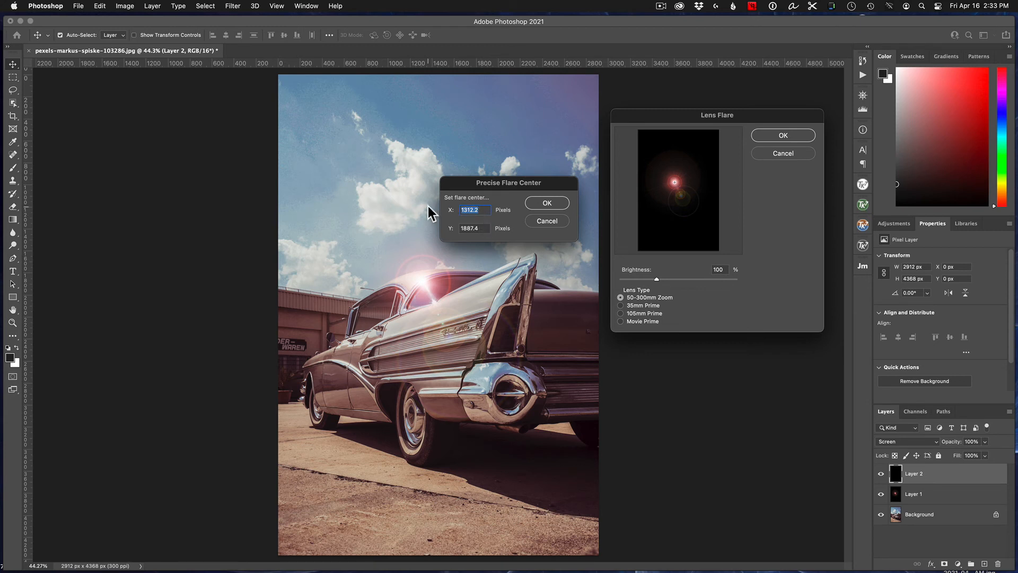
type("2036")
key("Tab")
type("20")
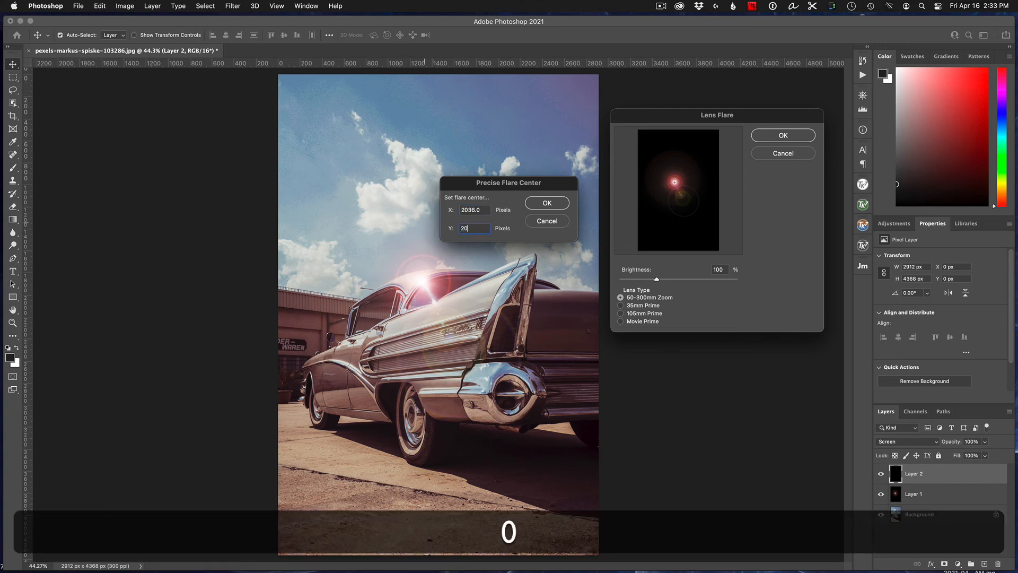
type("61")
left_click(549, 203)
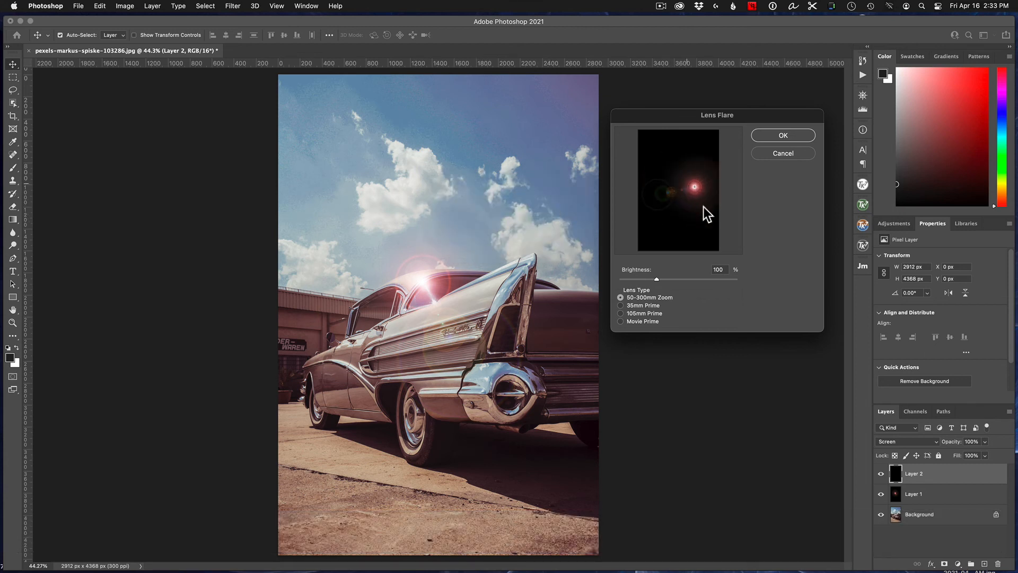
left_click(784, 135)
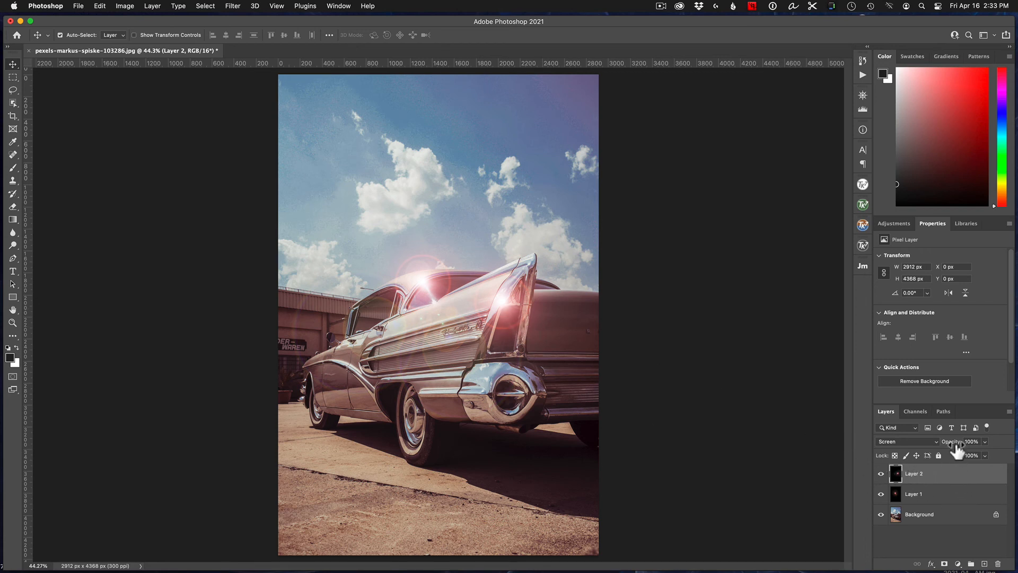
left_click_drag(957, 448, 948, 448)
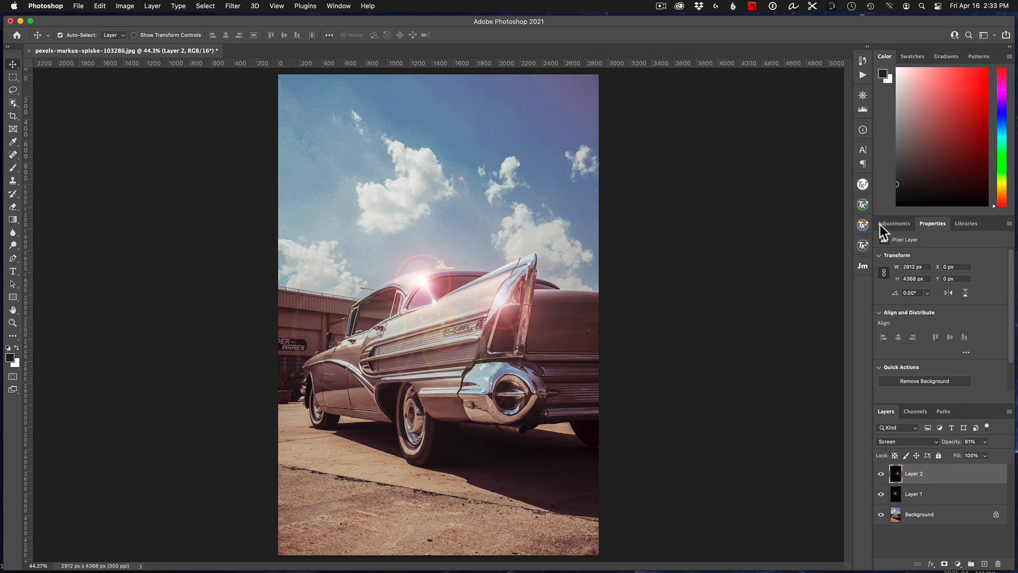
left_click(661, 6)
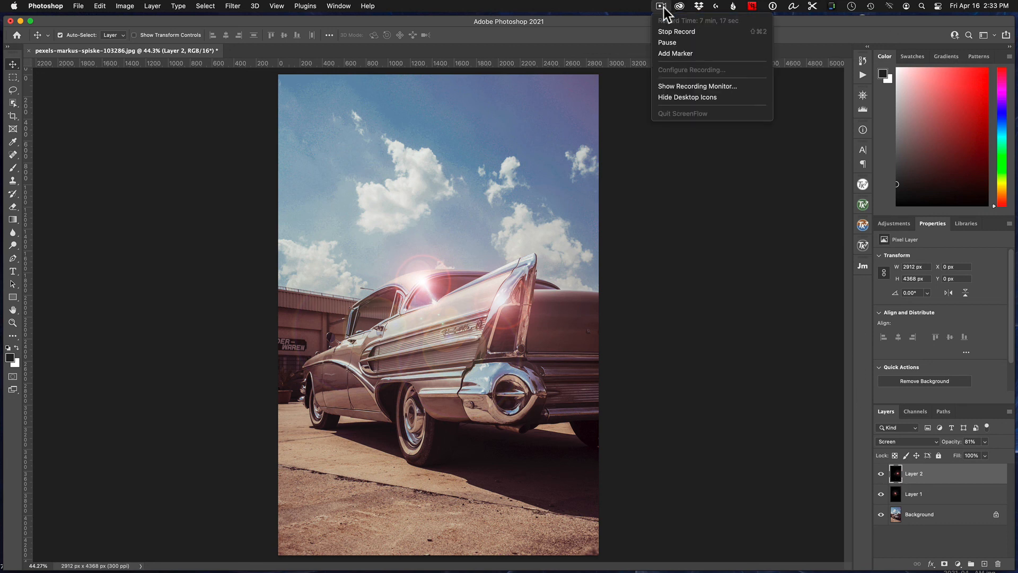
left_click(680, 33)
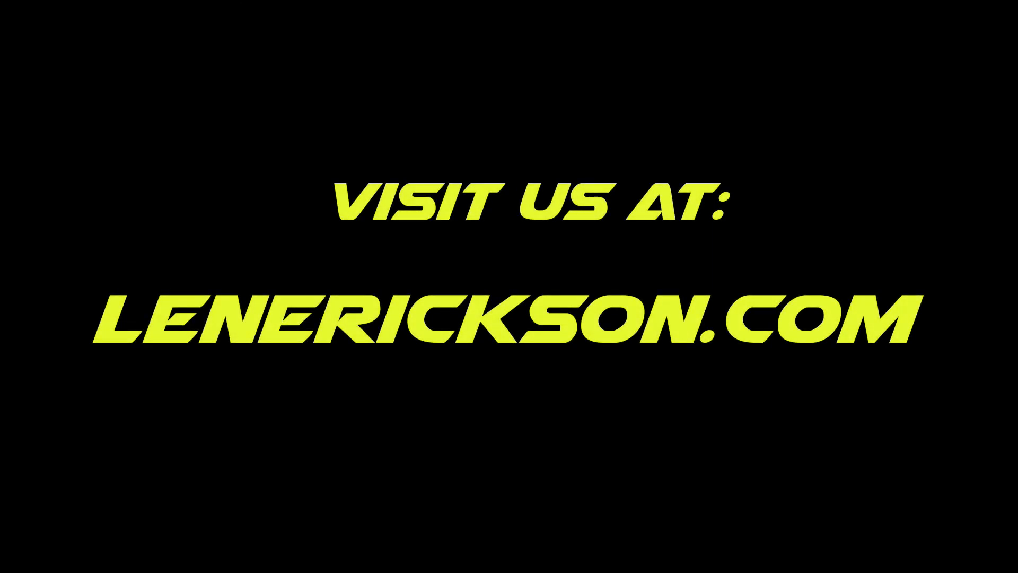